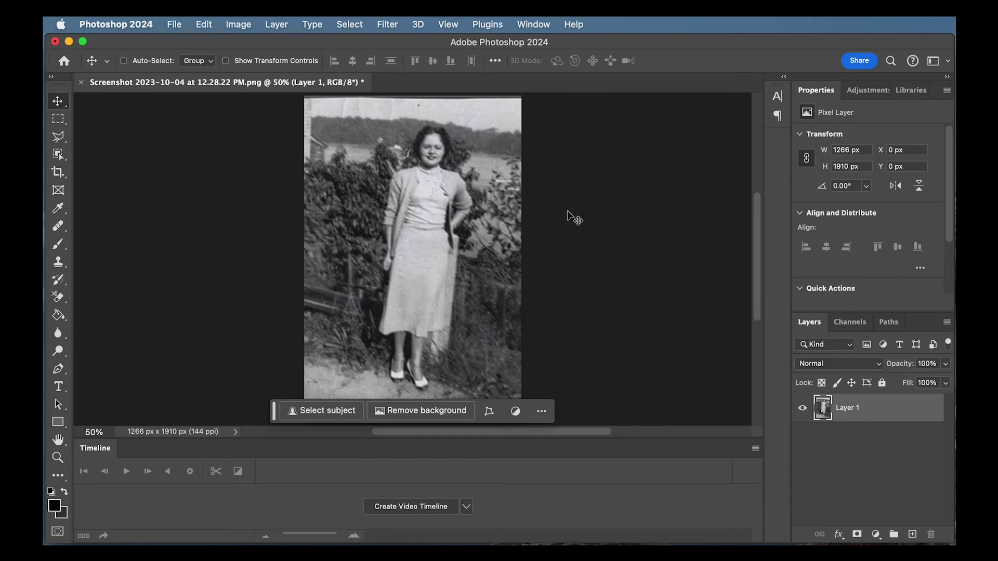
Open the Filter menu for the old black-and-white portrait.
left_click(388, 25)
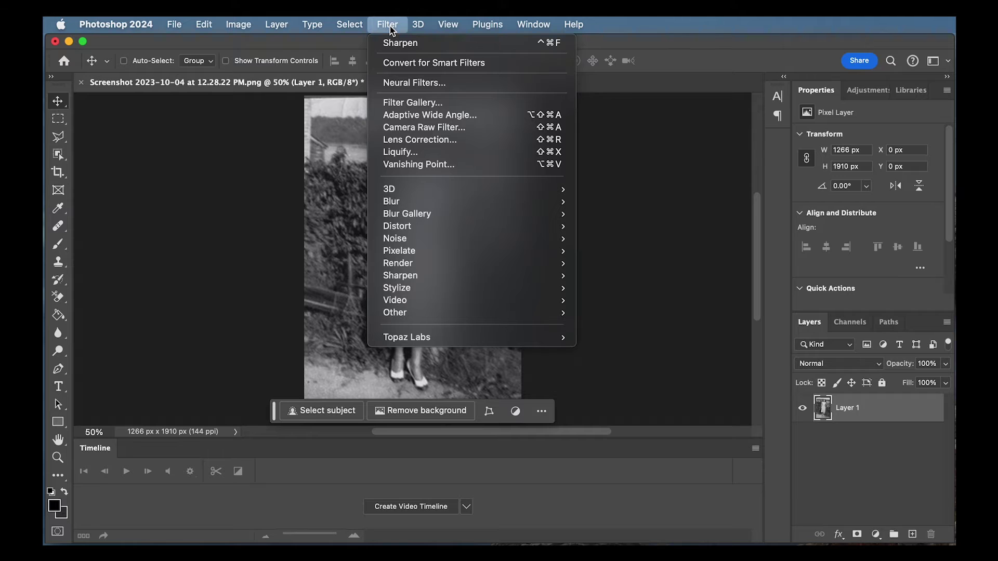
Launch Neural Filters and browse the filter cards down to JPEG Artifacts Removal and Photo Restoration.
left_click(476, 90)
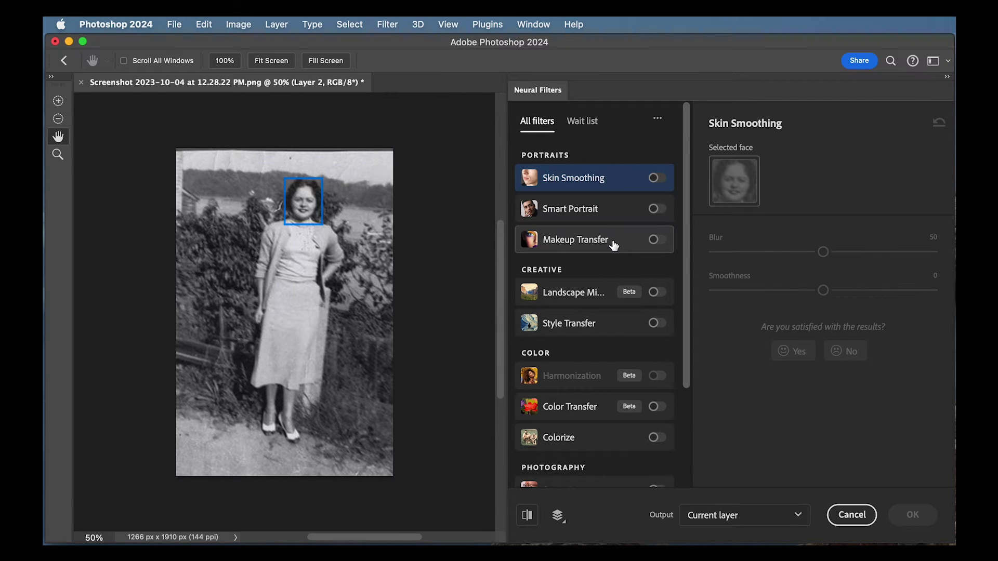
mouse_move(603, 294)
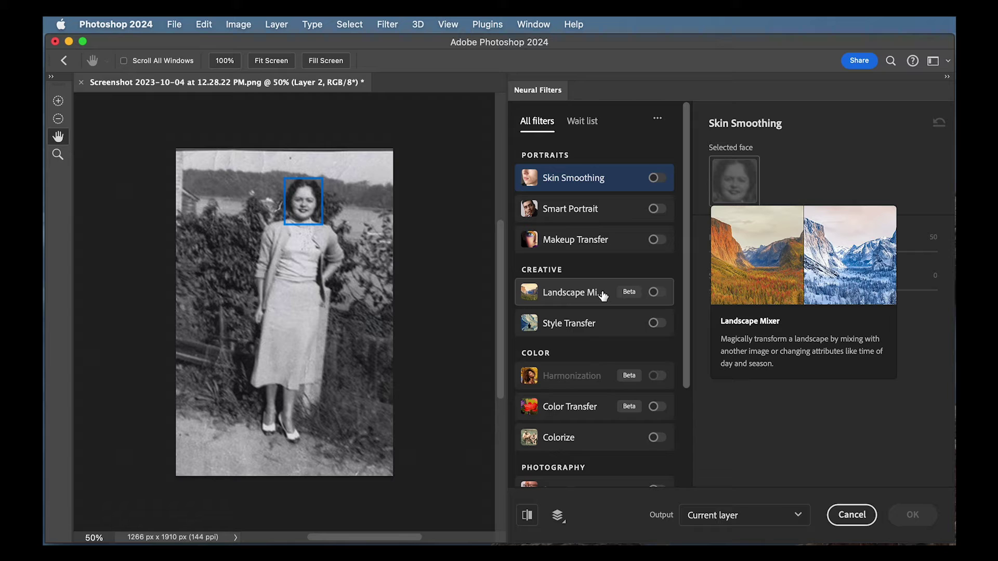
mouse_move(602, 336)
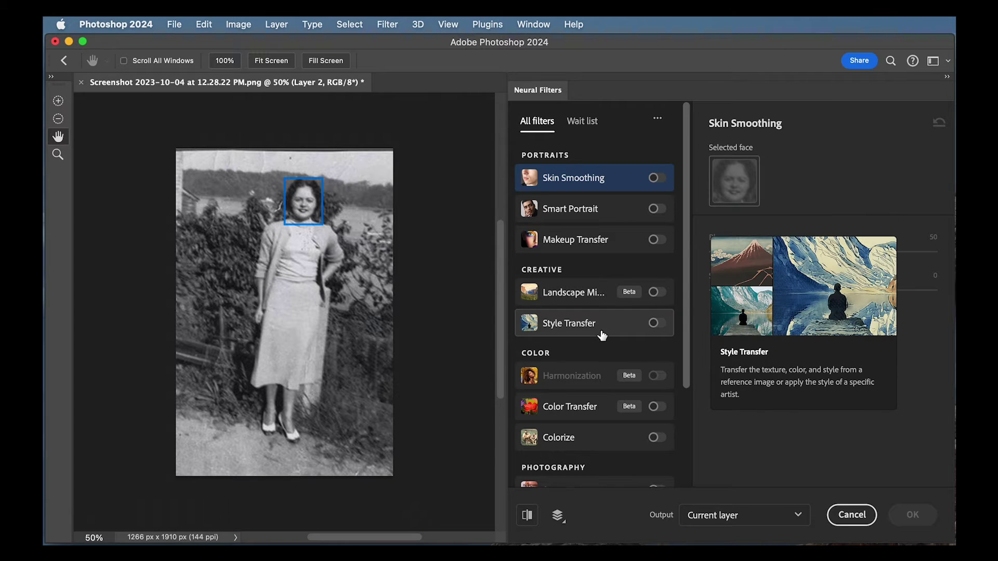
mouse_move(587, 379)
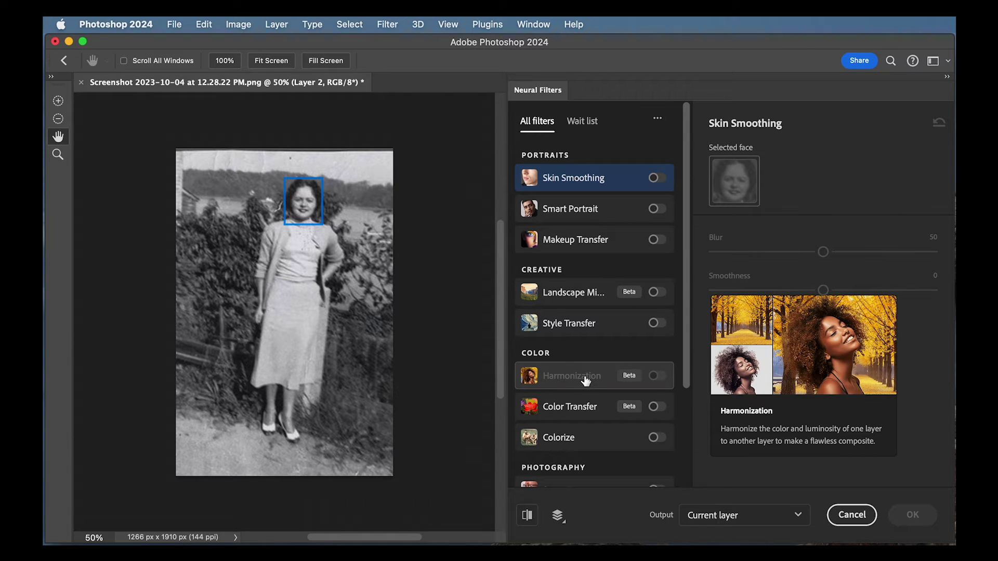
mouse_move(586, 422)
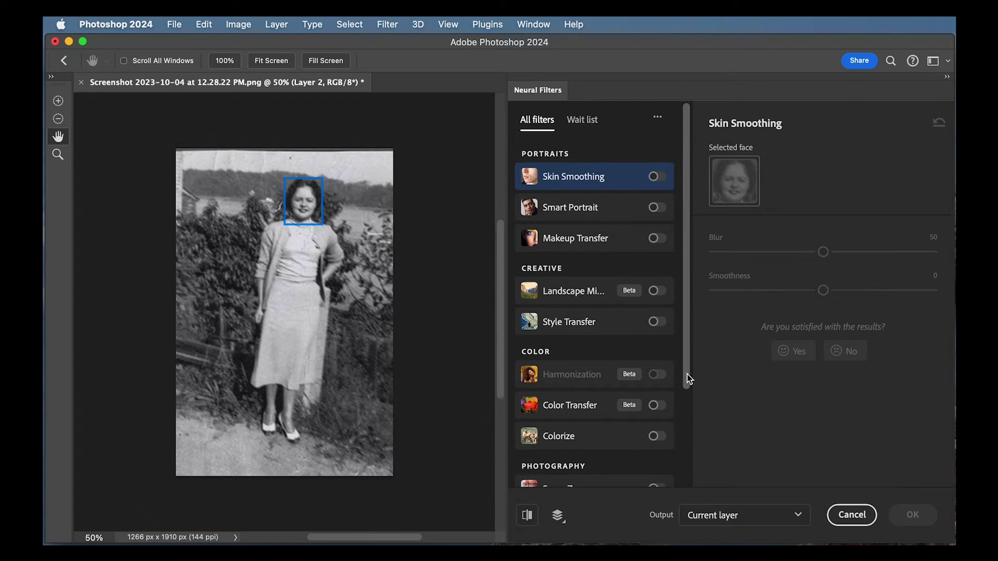
left_click_drag(687, 374, 691, 482)
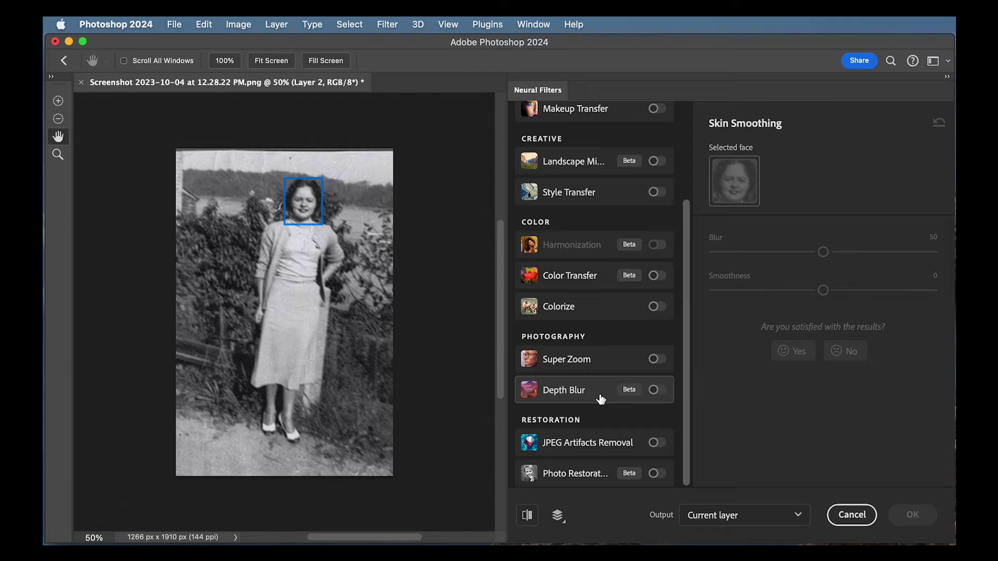
mouse_move(606, 445)
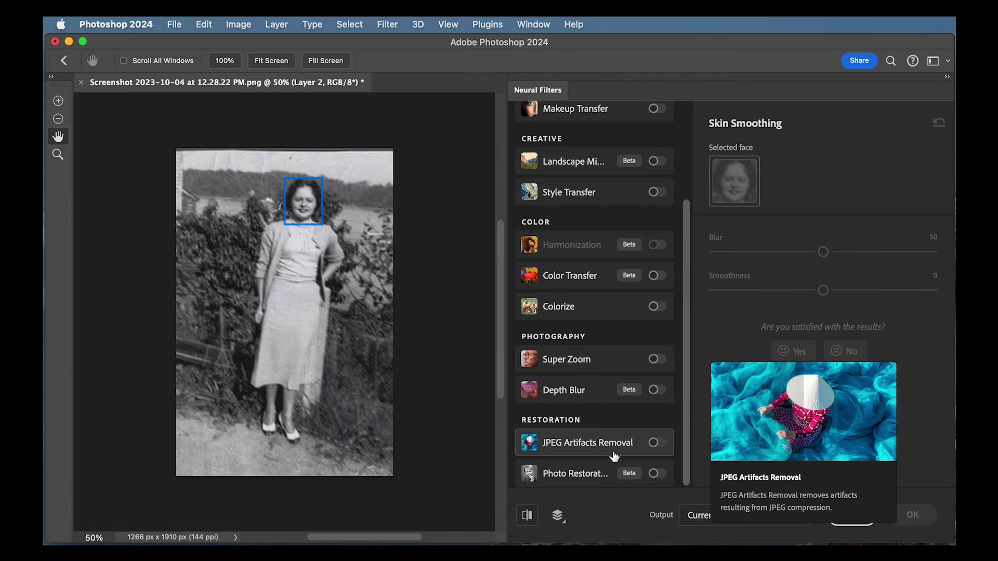
mouse_move(602, 478)
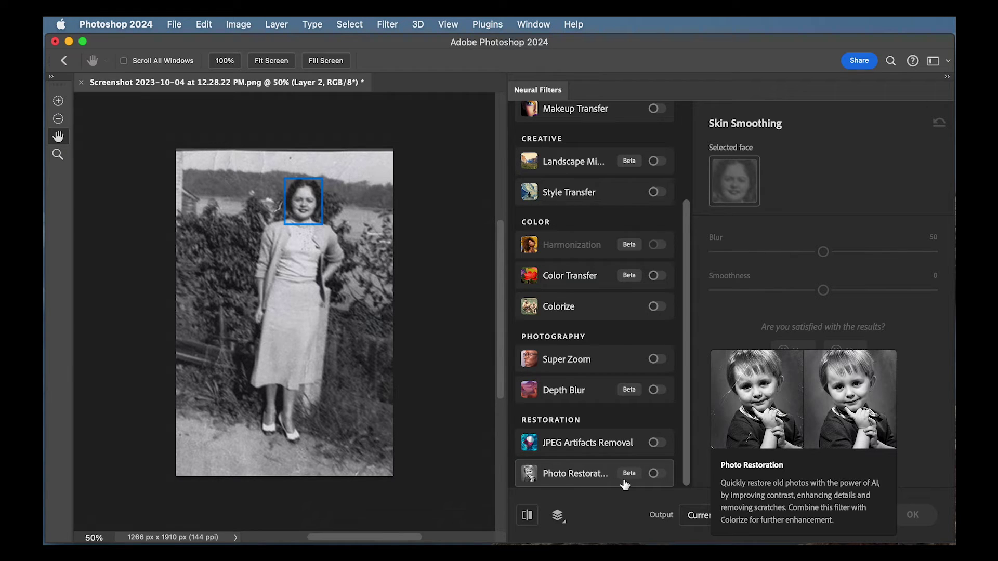
Enable Photo Restoration and settle Photo enhancement at 54 after trying 100, 0 and 50.
left_click(656, 475)
left_click(656, 475)
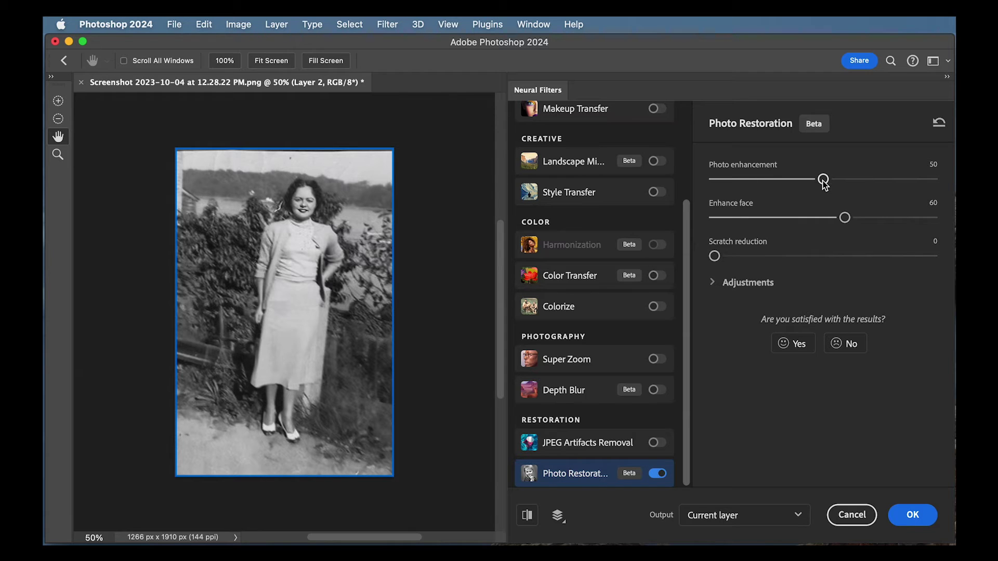
left_click_drag(824, 182, 939, 180)
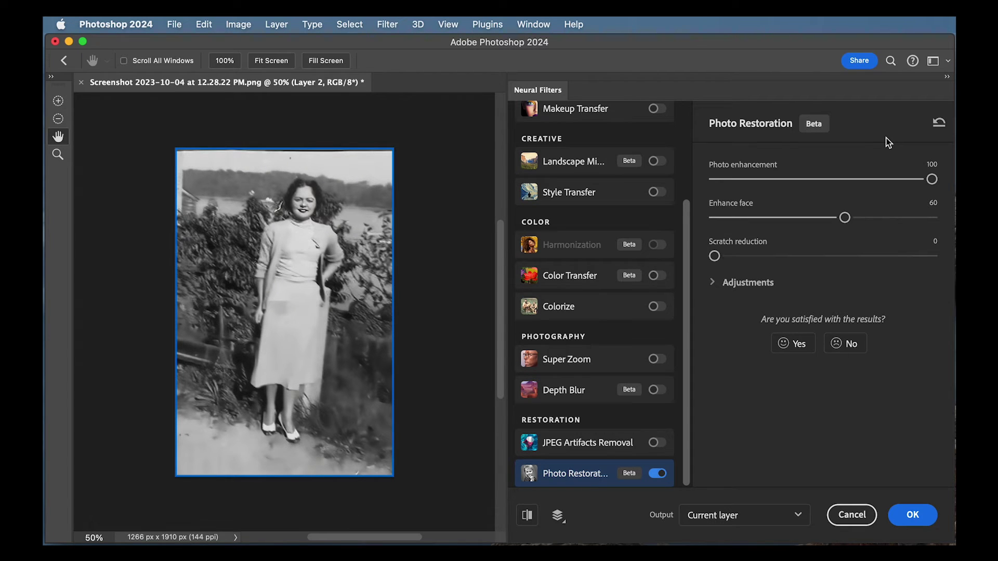
left_click_drag(757, 181, 714, 180)
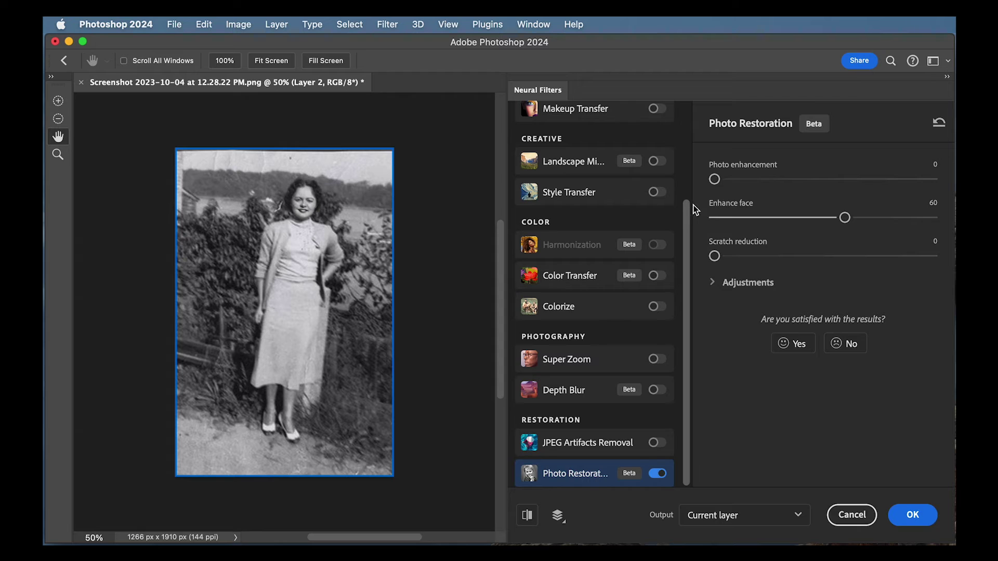
left_click(823, 179)
left_click_drag(823, 179, 827, 180)
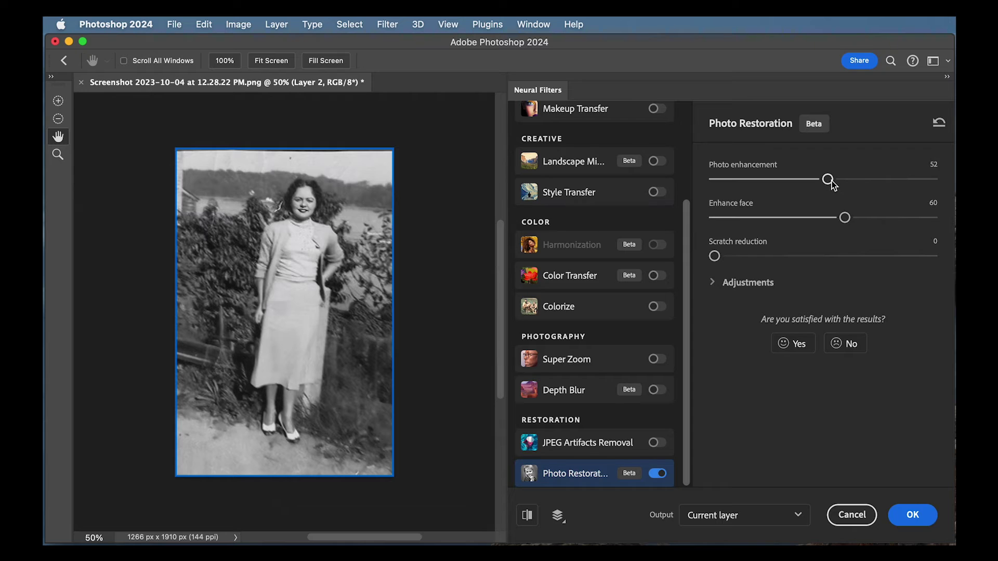
left_click_drag(829, 180, 842, 181)
left_click_drag(841, 182, 833, 183)
Set the Enhance face slider to 64 and Scratch reduction to 88.
left_click_drag(845, 217, 917, 223)
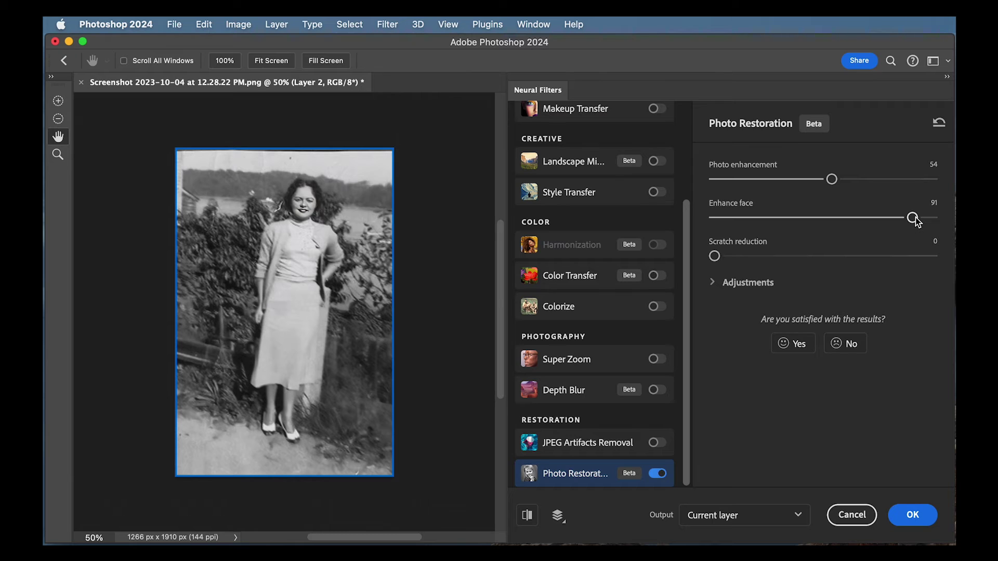
left_click_drag(917, 222, 855, 224)
left_click(755, 256)
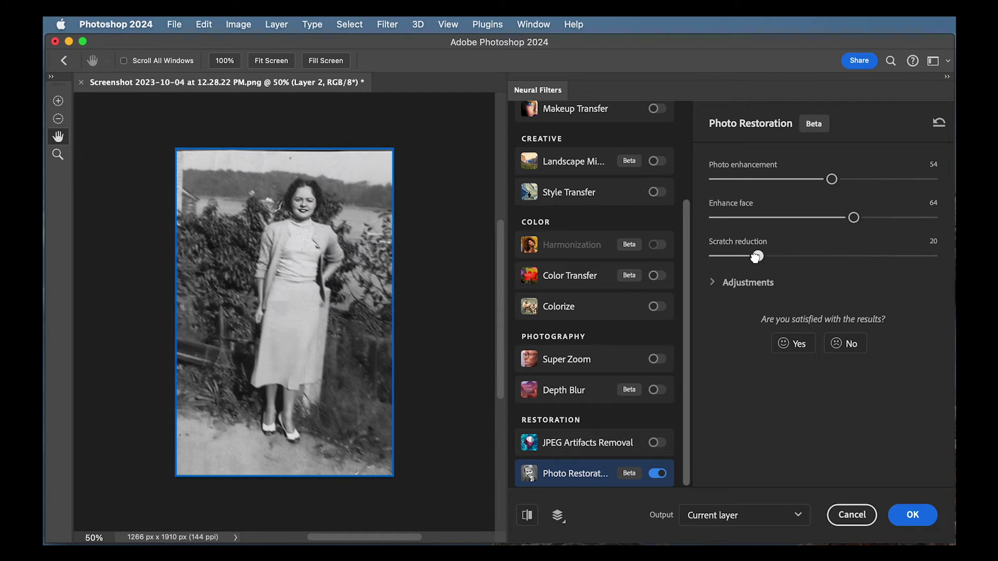
left_click_drag(757, 256, 910, 256)
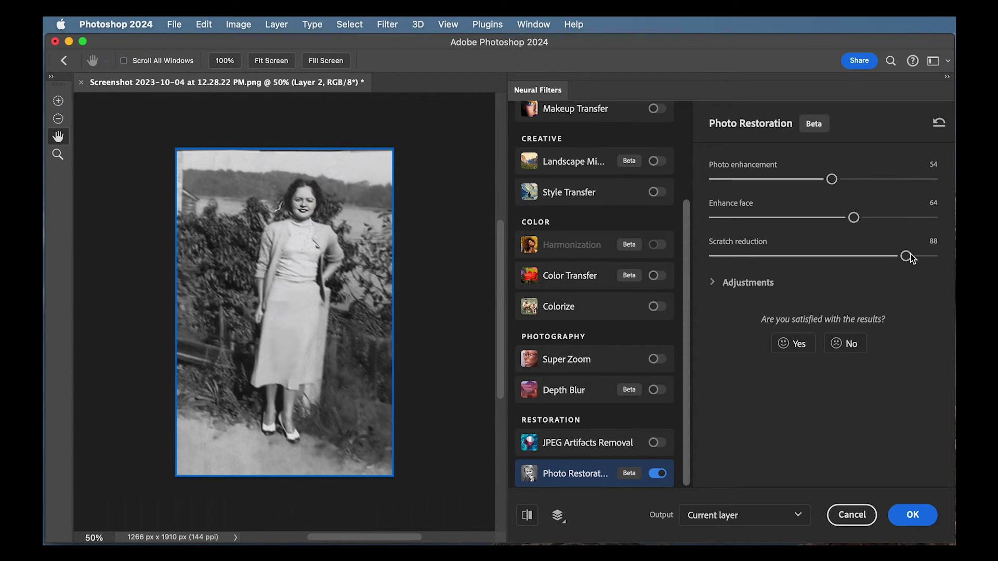
In Adjustments, set Noise reduction 14, Color noise 10, Halftone artifacts 12, JPEG artifacts 13.
left_click(711, 283)
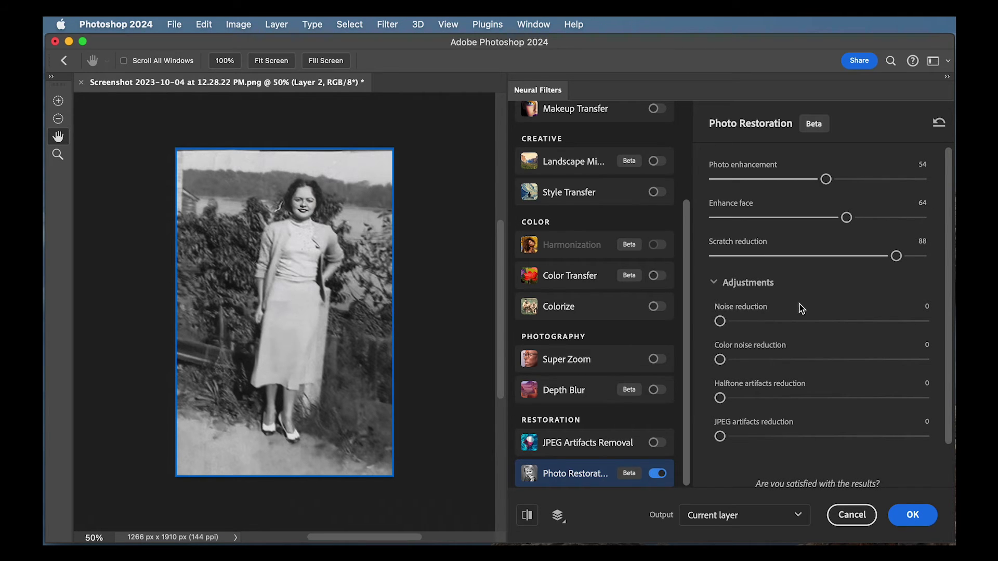
left_click(788, 325)
left_click(754, 361)
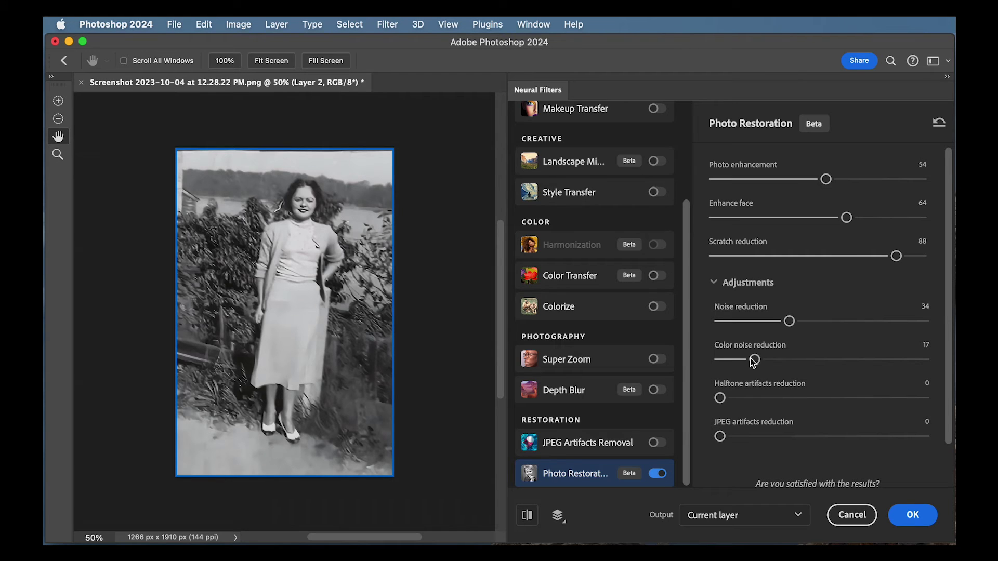
left_click(751, 399)
left_click(757, 437)
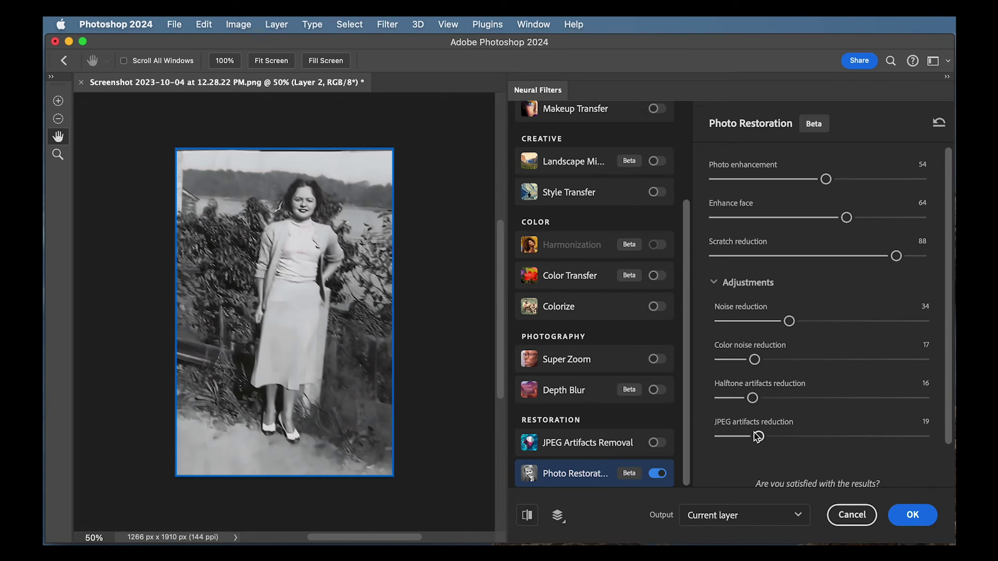
left_click_drag(759, 436, 747, 437)
left_click_drag(753, 398, 744, 398)
left_click_drag(754, 360, 740, 360)
left_click(747, 321)
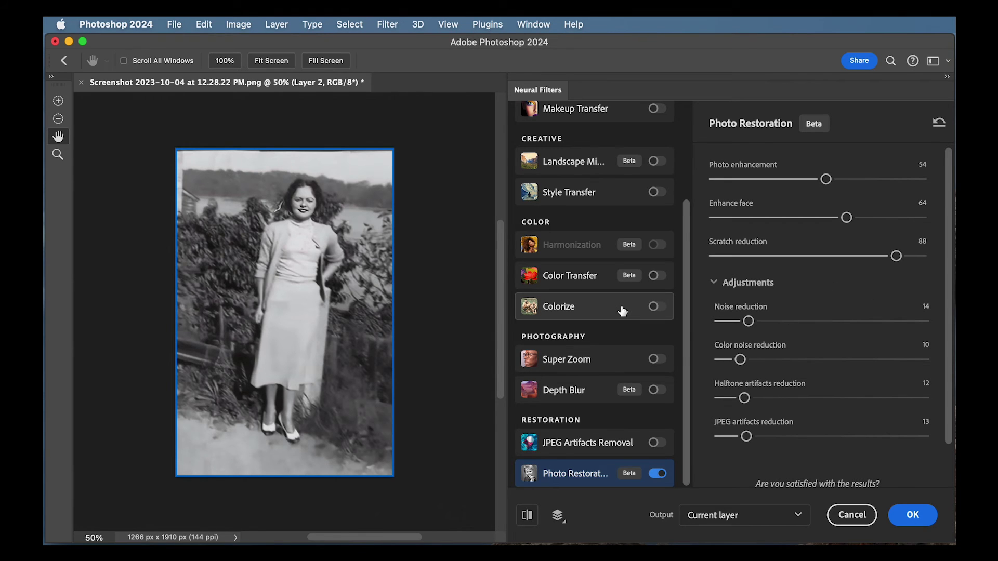
Enable the Colorize filter and confirm its Profile dropdown stays at None.
mouse_move(616, 311)
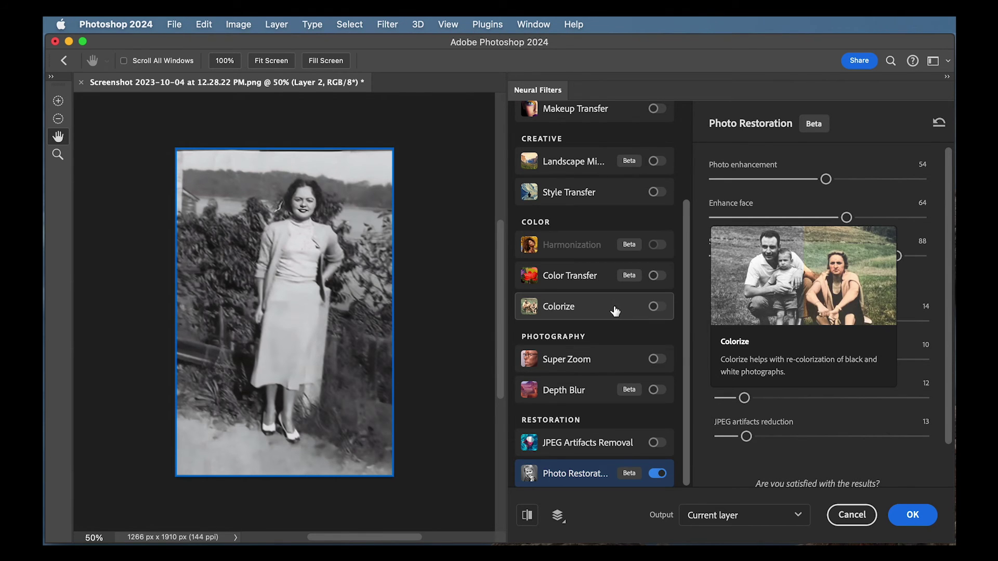
left_click(640, 311)
left_click(660, 310)
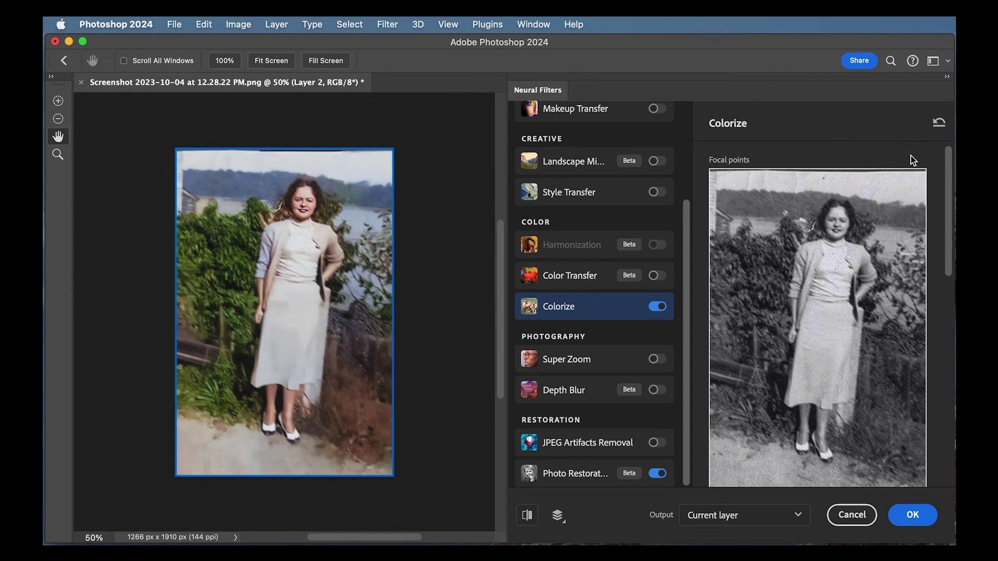
left_click_drag(947, 173, 955, 329)
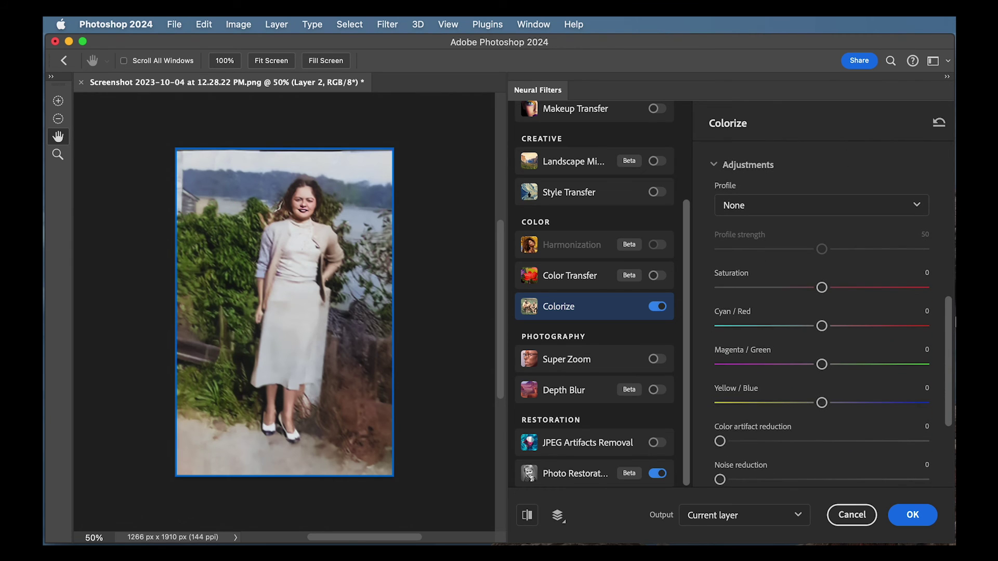
left_click(917, 208)
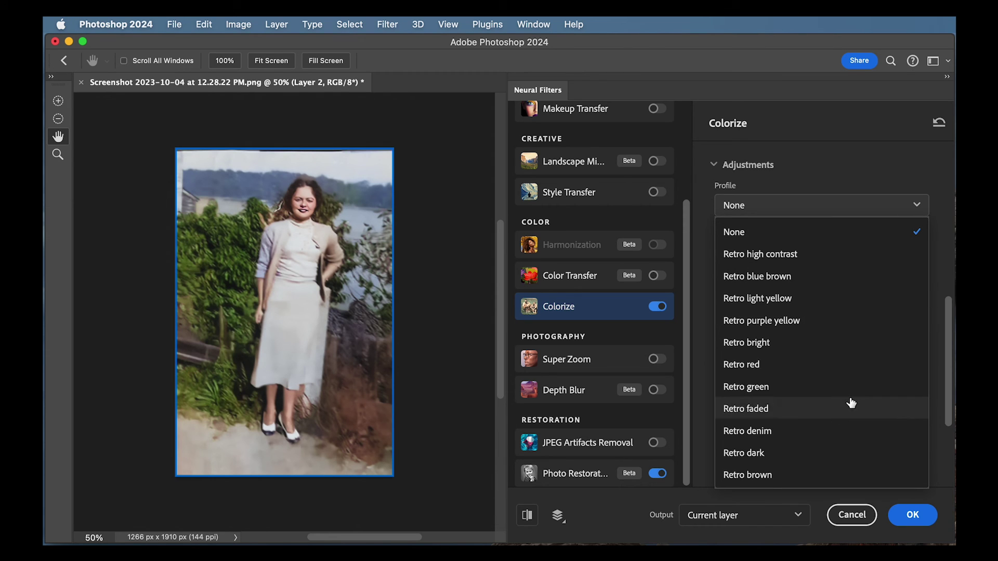
scroll(851, 403, "down", 1)
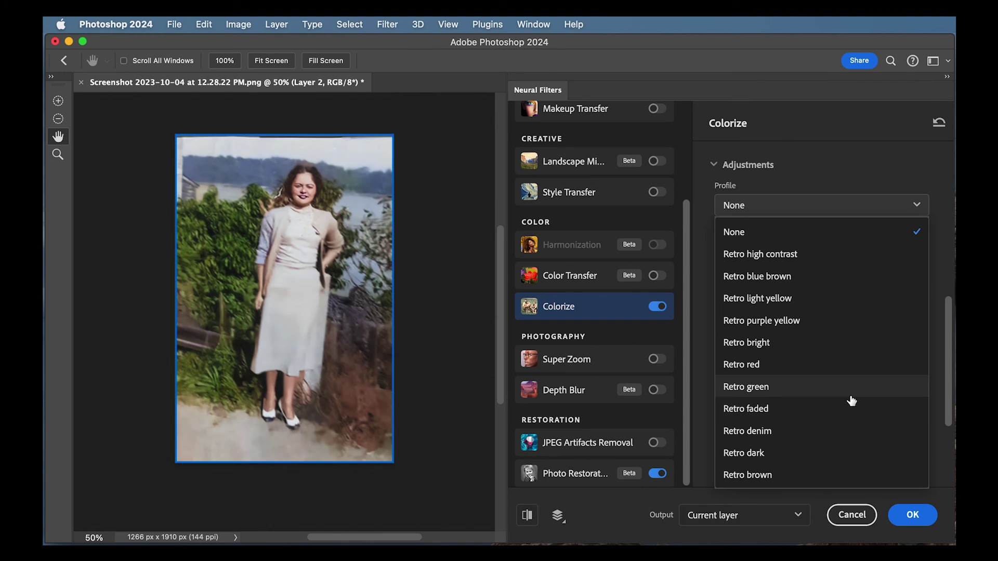
left_click(889, 175)
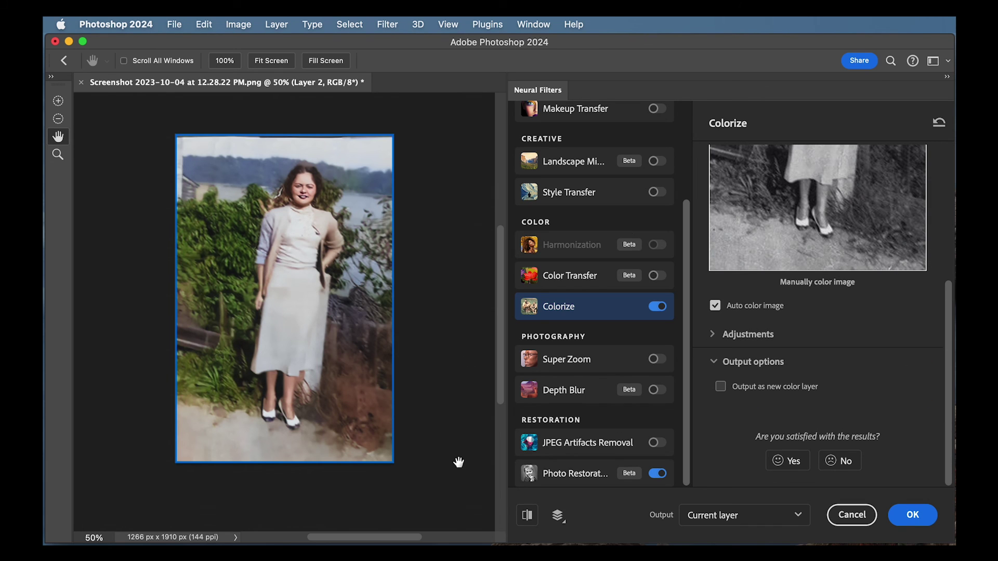
Apply the Neural Filters to the photo, clear the selection, and pick the Clone Stamp tool.
left_click(924, 518)
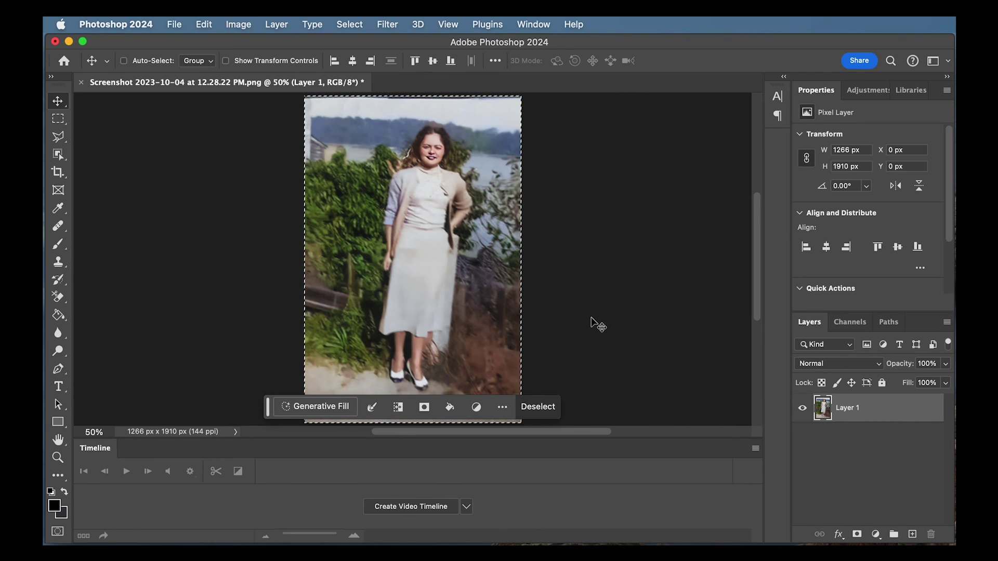
left_click(58, 119)
left_click(163, 149)
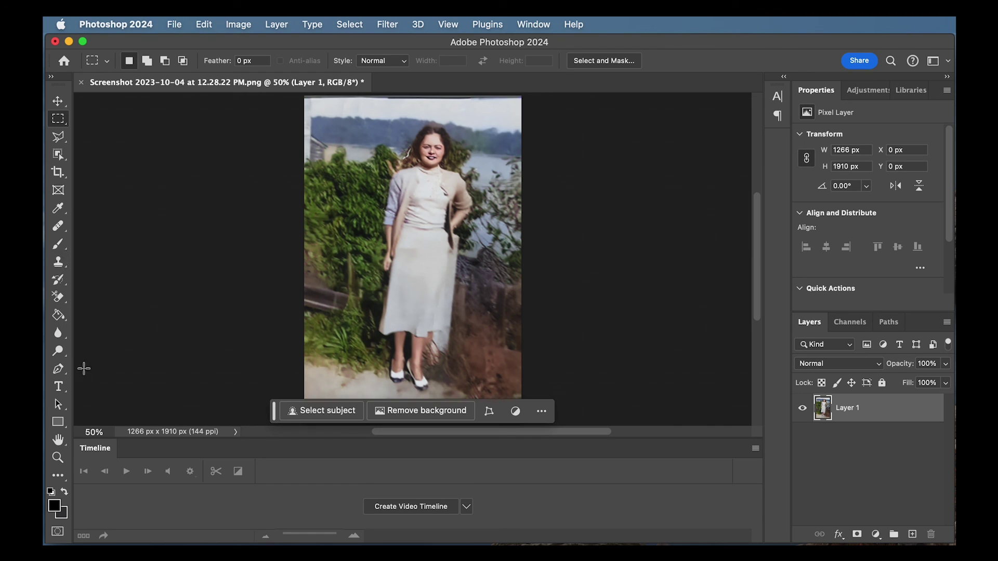
left_click(65, 264)
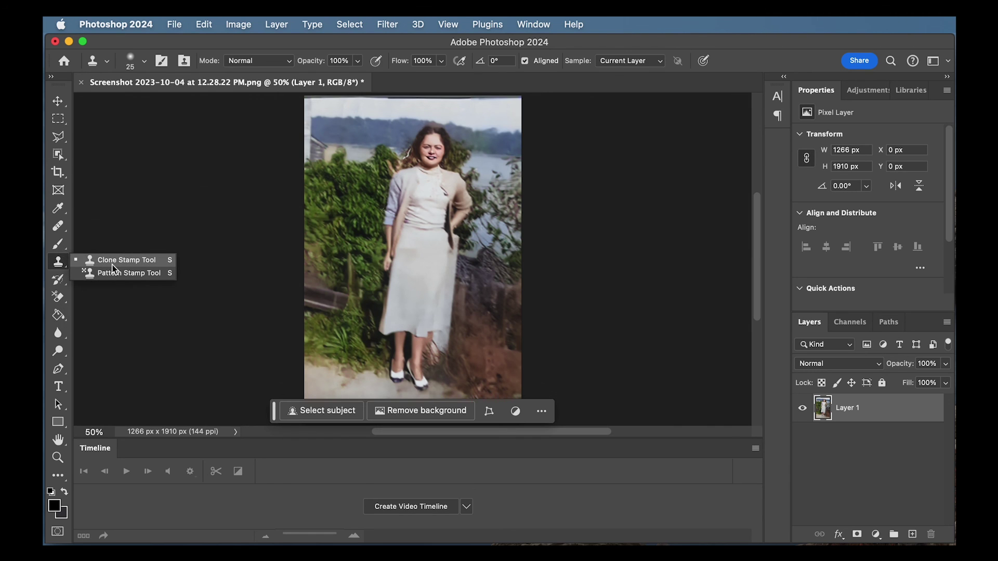